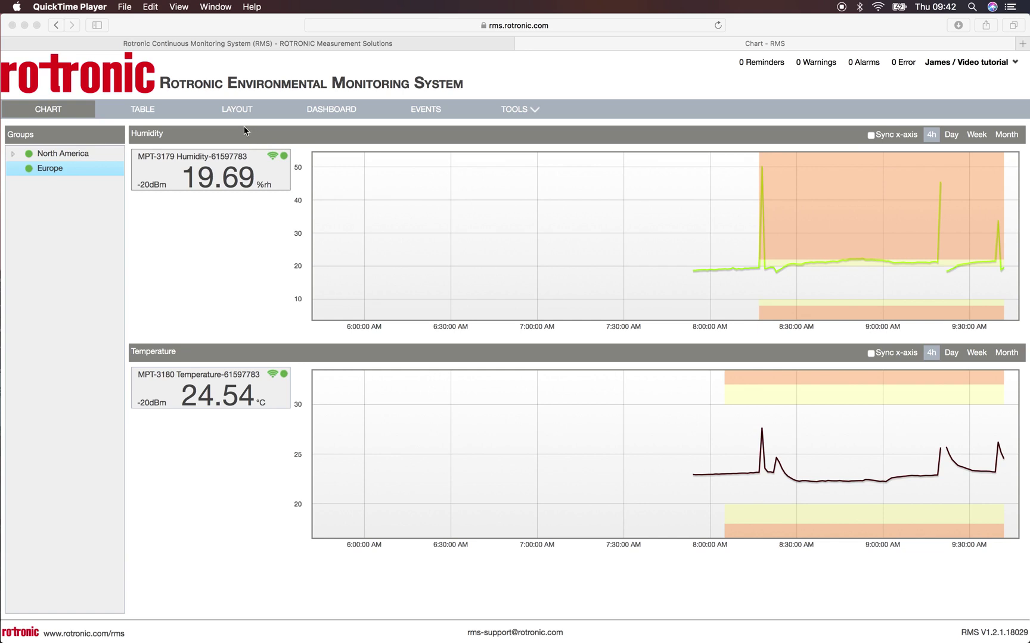
# Review the Europe group's measuring points as a table and as charts, and inspect the humidity alarm's inhibit options without applying them.
pyautogui.click(136, 109)
pyautogui.click(136, 109)
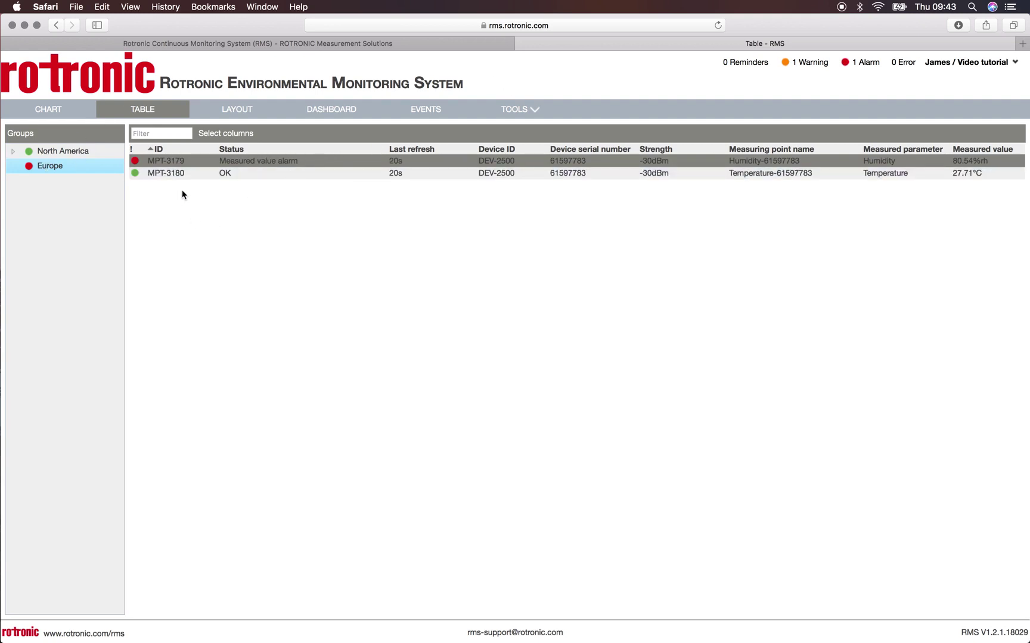
pyautogui.click(58, 116)
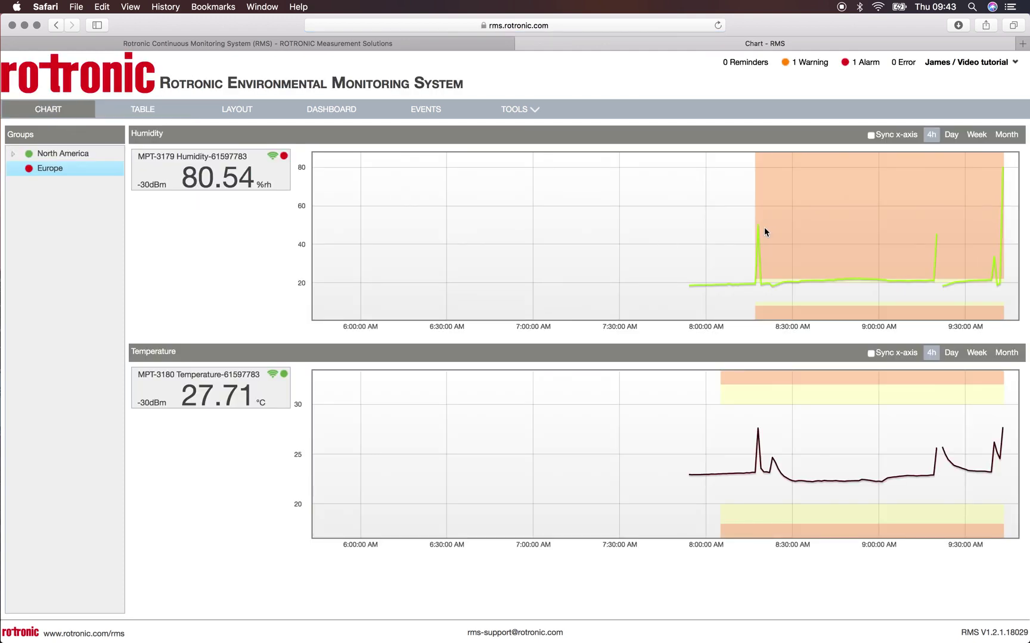
pyautogui.moveTo(998, 263)
pyautogui.click(284, 157)
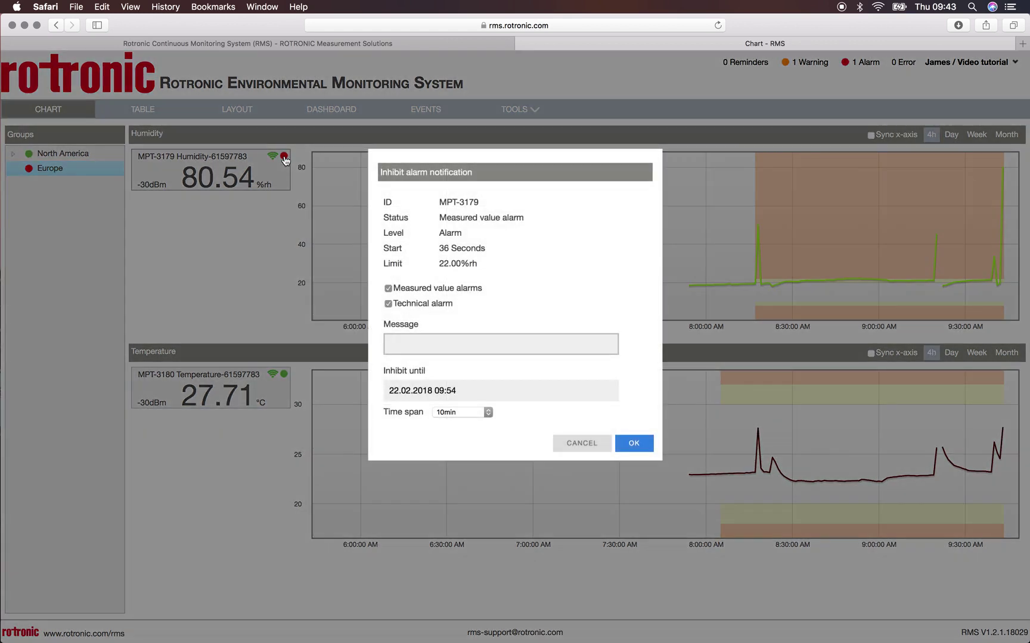
pyautogui.click(590, 445)
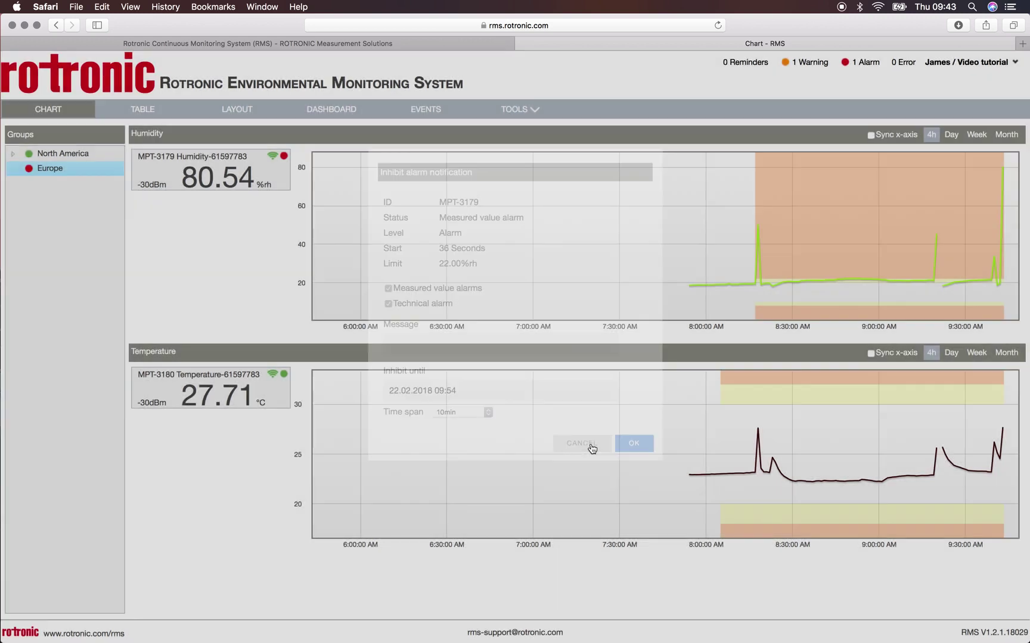
# List the alarm events and inhibit the MPT-3179 humidity alarm for 10min with the message "Test".
pyautogui.click(865, 62)
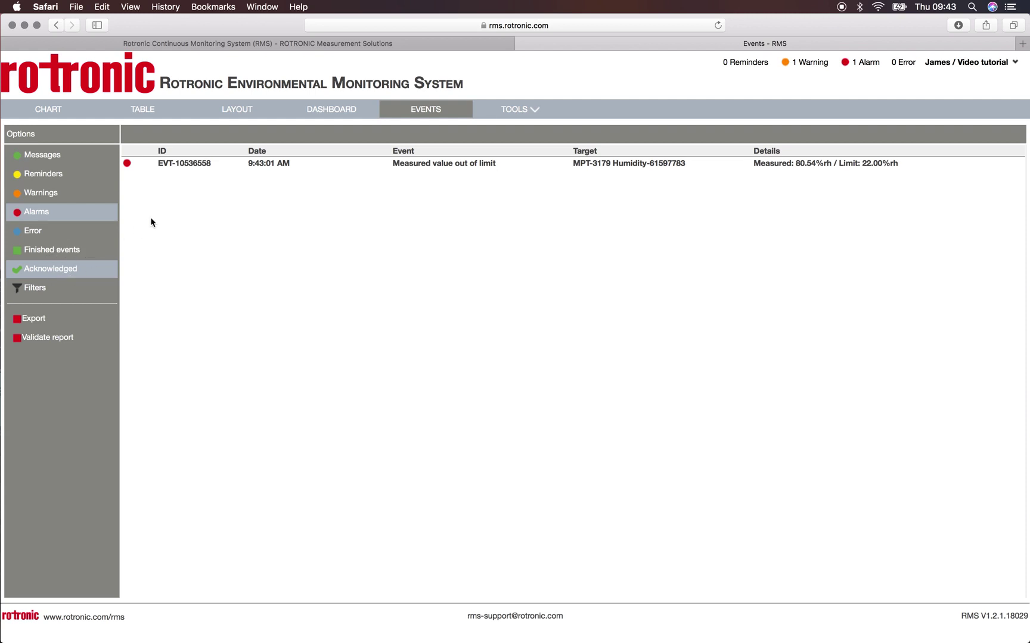
pyautogui.click(456, 169)
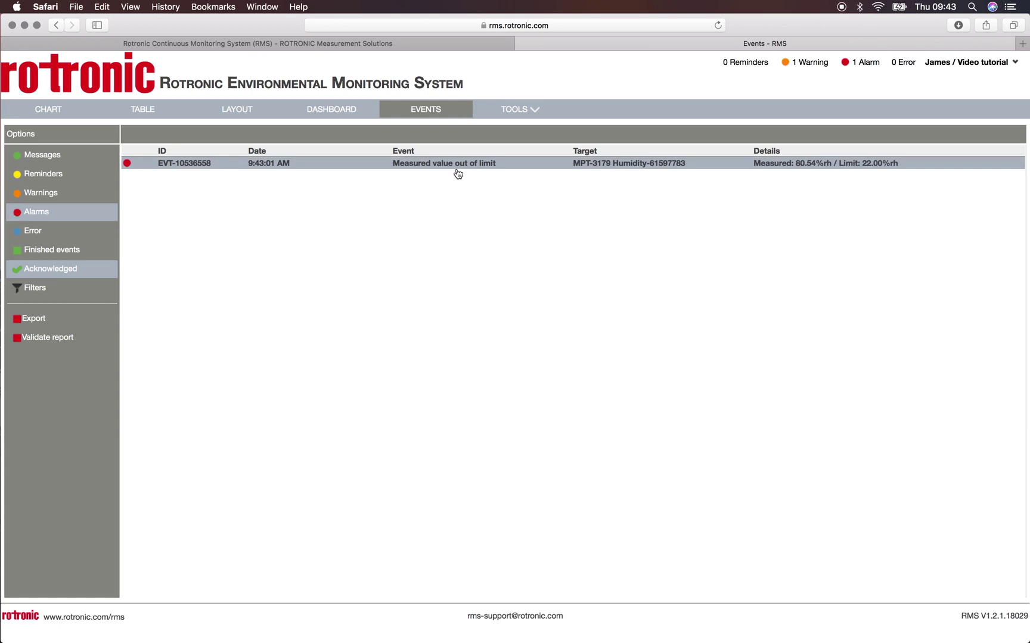
pyautogui.click(458, 169)
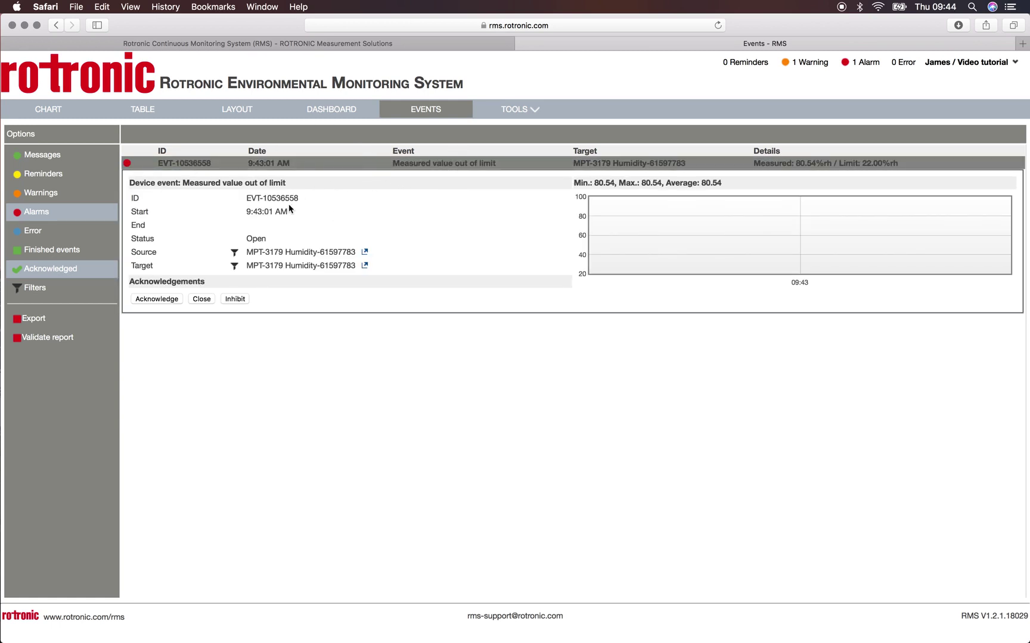
pyautogui.click(233, 300)
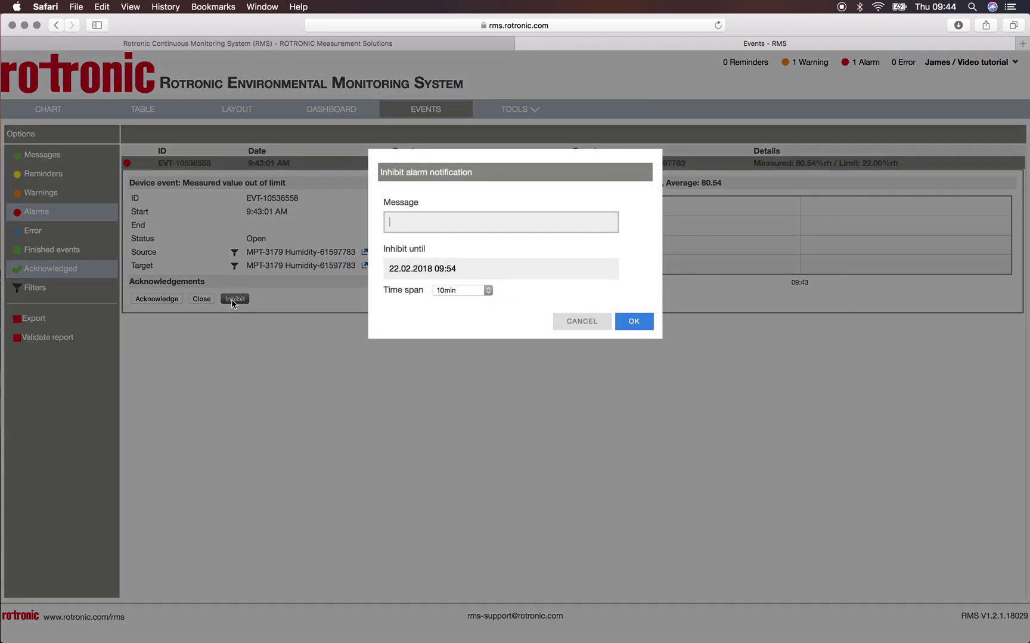
pyautogui.write('Test')
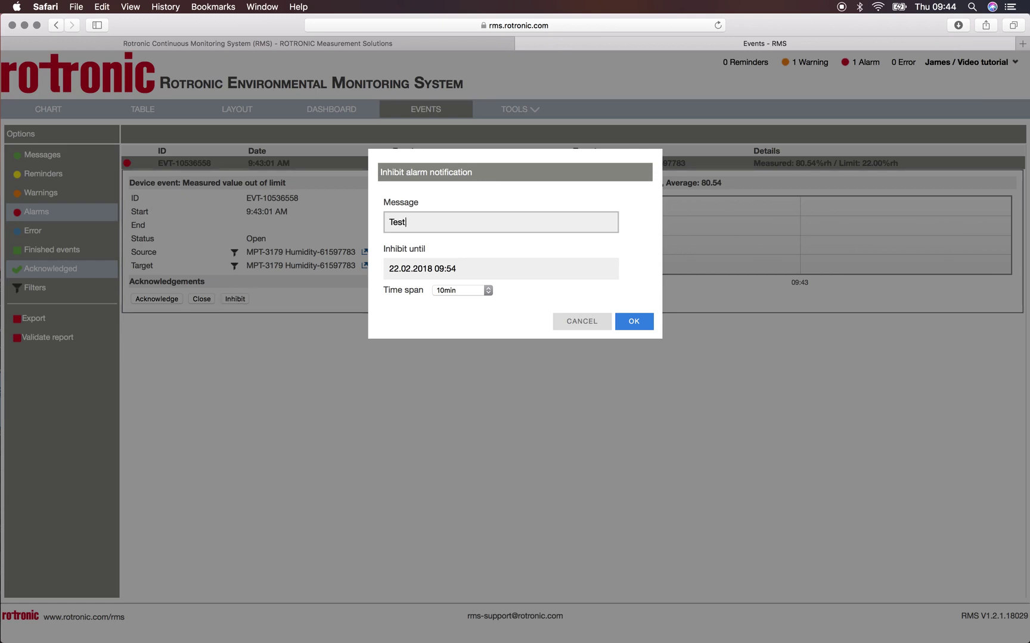
pyautogui.click(487, 290)
pyautogui.click(459, 290)
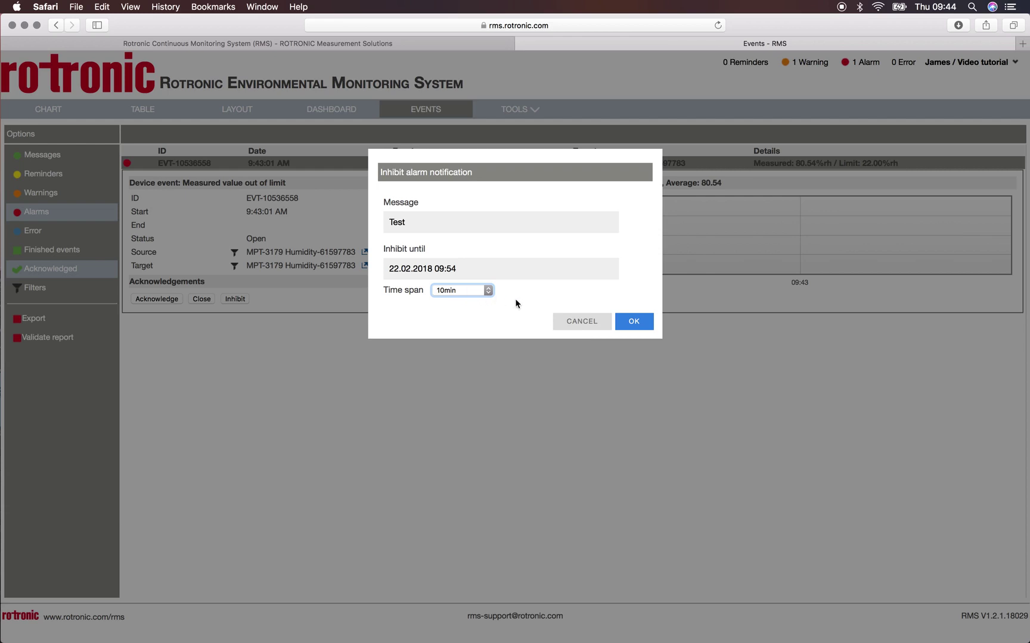
pyautogui.click(634, 322)
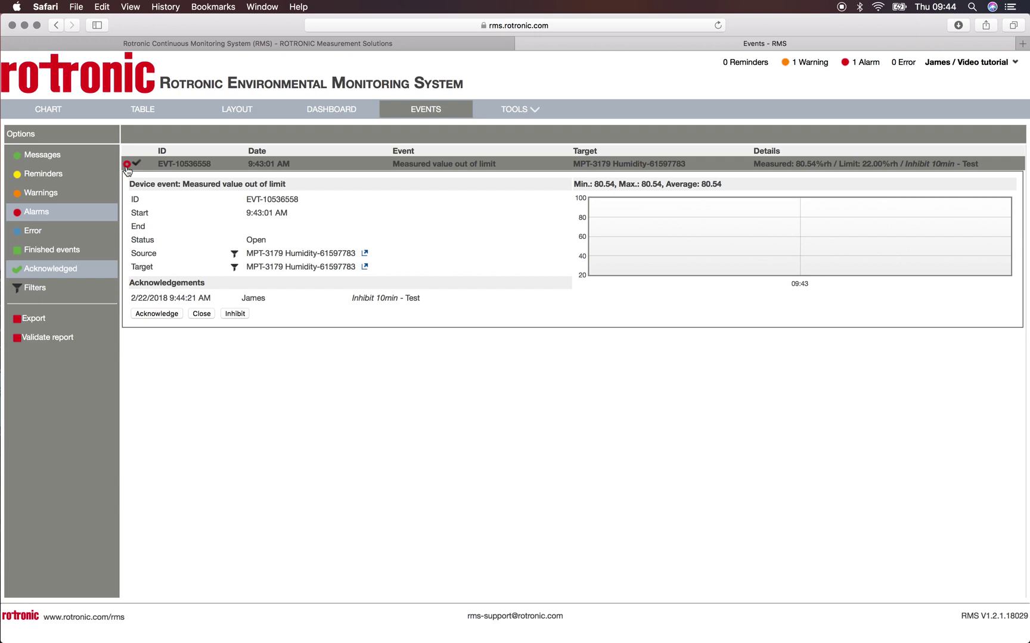
# Check the inhibited humidity point in the Europe charts and the status of both measuring points in the table.
pyautogui.click(67, 114)
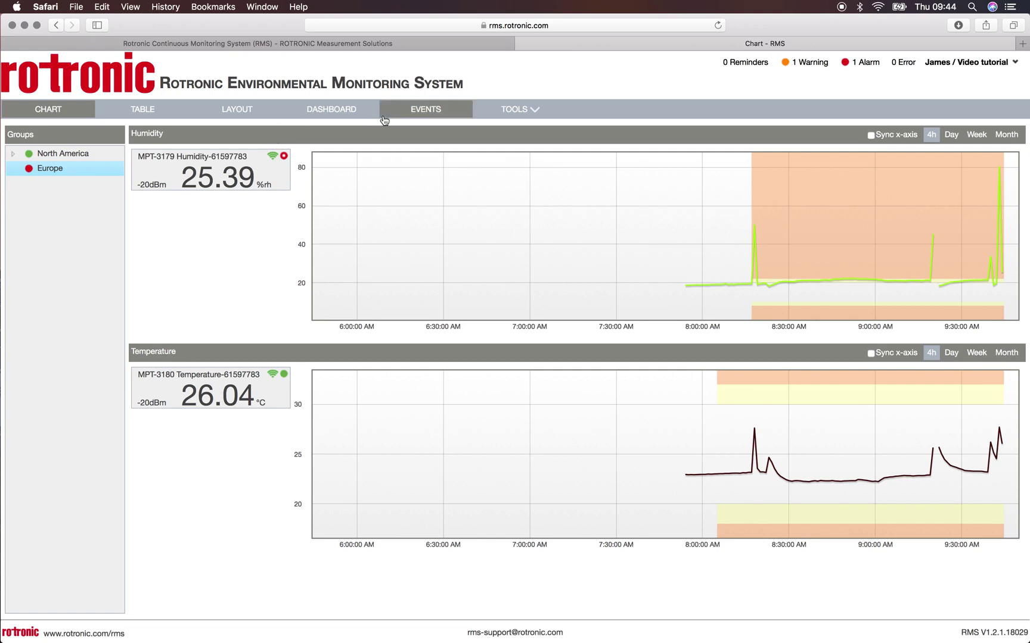
pyautogui.click(141, 111)
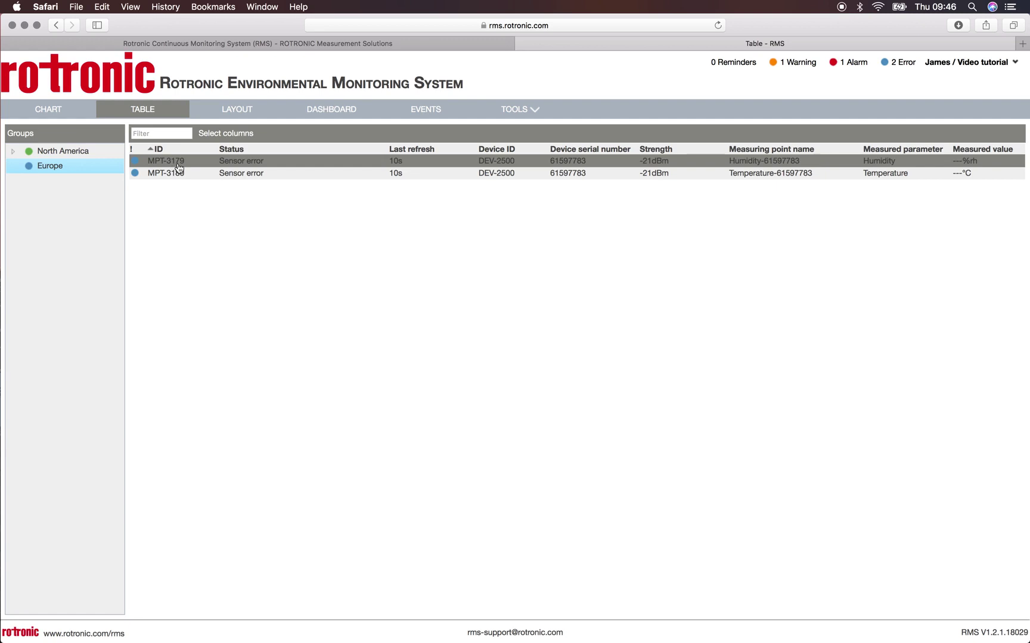
# List the error events and acknowledge the MPT-3180 temperature sensor error with the text "Probe was removed".
pyautogui.click(900, 63)
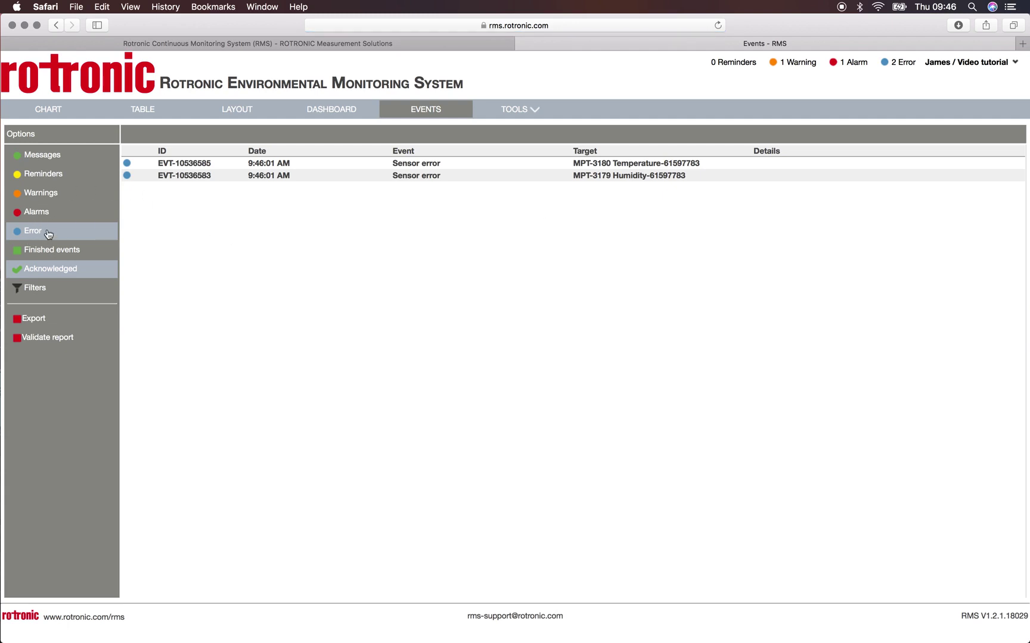
pyautogui.click(429, 170)
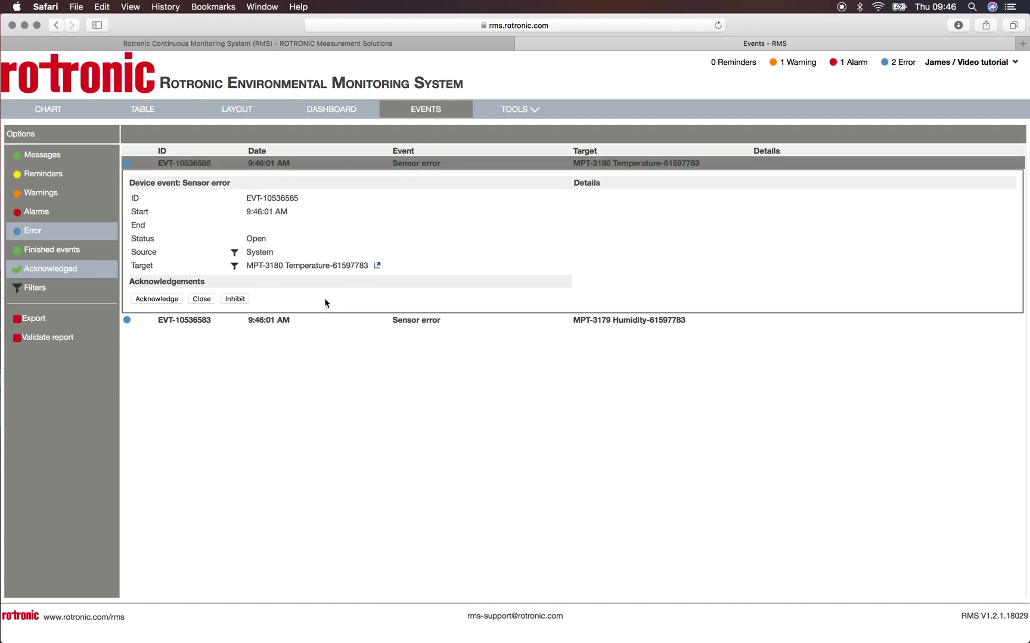
pyautogui.click(157, 299)
pyautogui.write('Probes')
pyautogui.press('BackSpace')
pyautogui.press('BackSpace')
pyautogui.write('was removed')
pyautogui.click(634, 260)
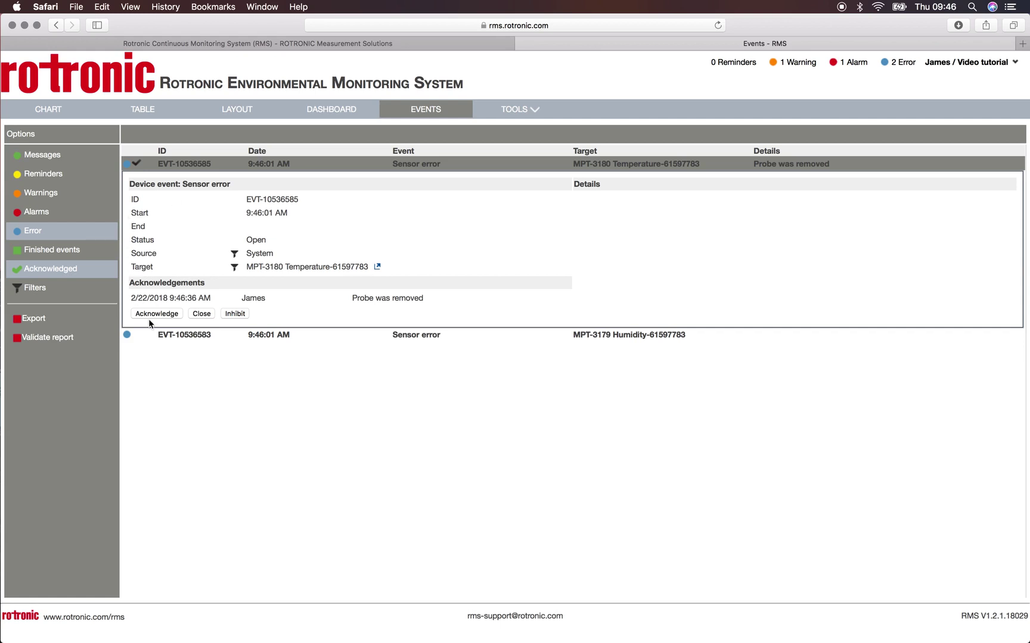
# Acknowledge the MPT-3179 humidity sensor error with the text "Probe was removed".
pyautogui.click(197, 336)
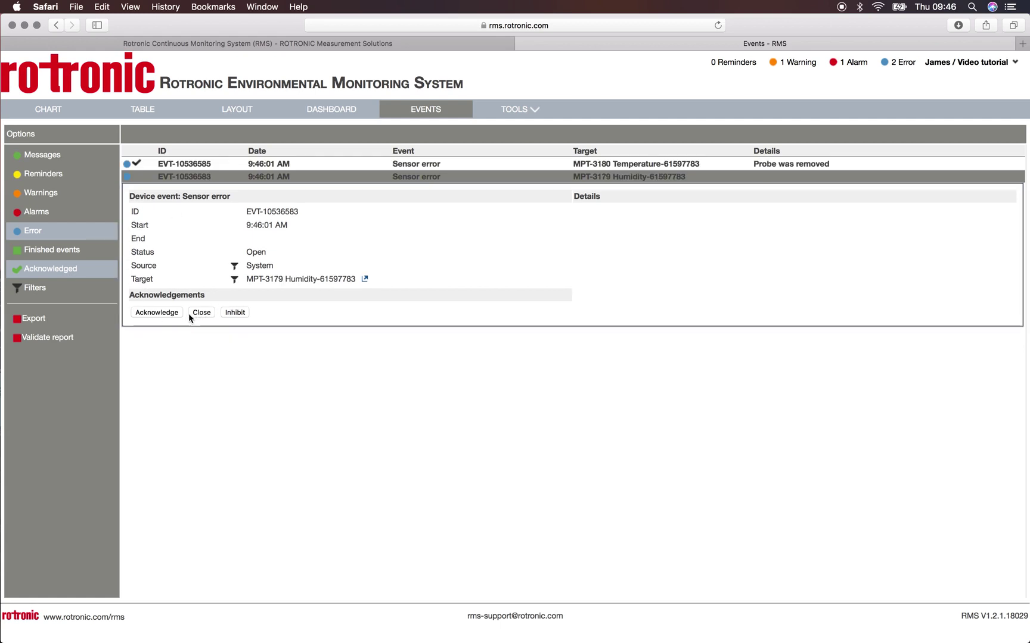
pyautogui.click(152, 314)
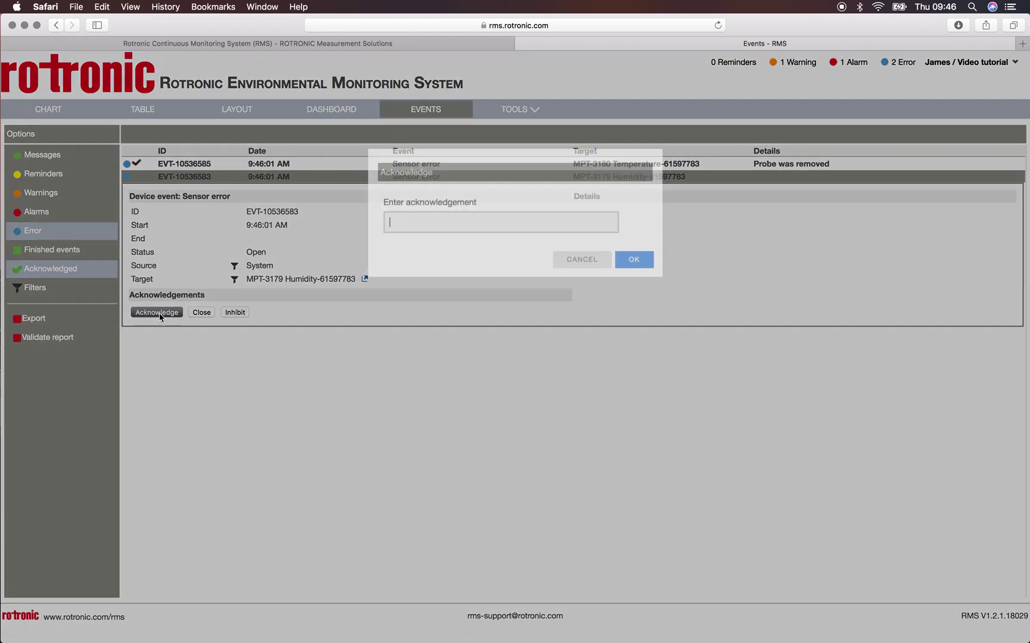
pyautogui.write('Probe wa')
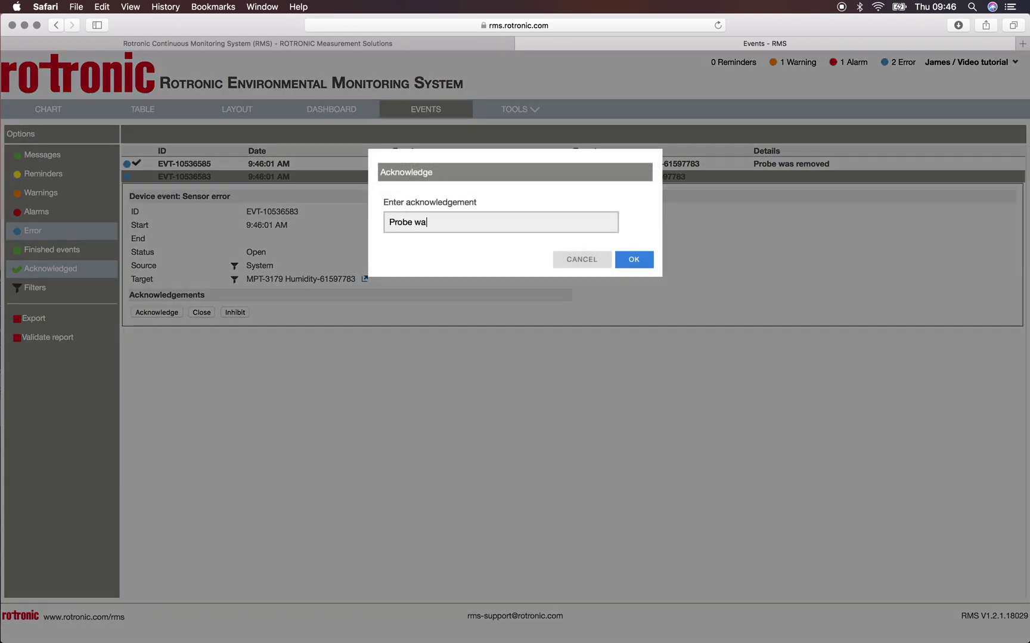
pyautogui.write('s removed')
pyautogui.click(639, 263)
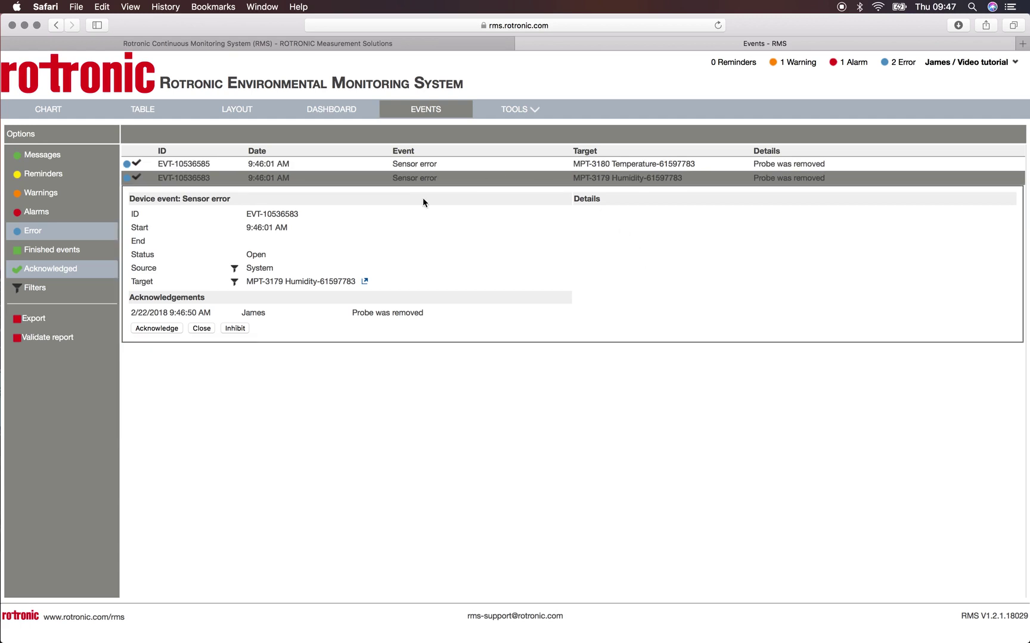
# Recheck the Europe measuring points' status in the table and their recent humidity and temperature curves in the charts.
pyautogui.click(147, 110)
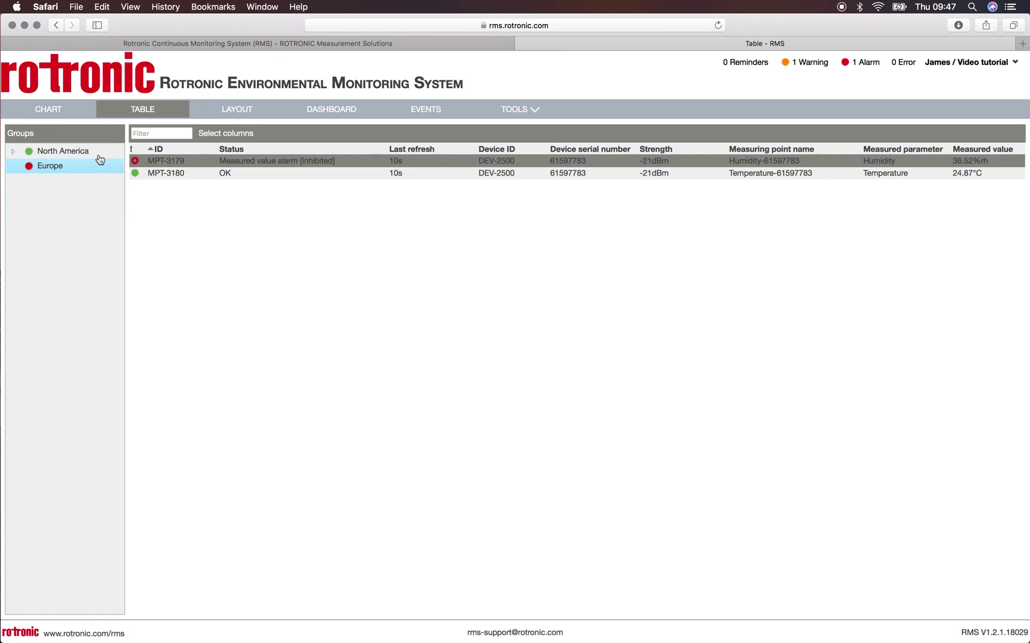
pyautogui.click(53, 112)
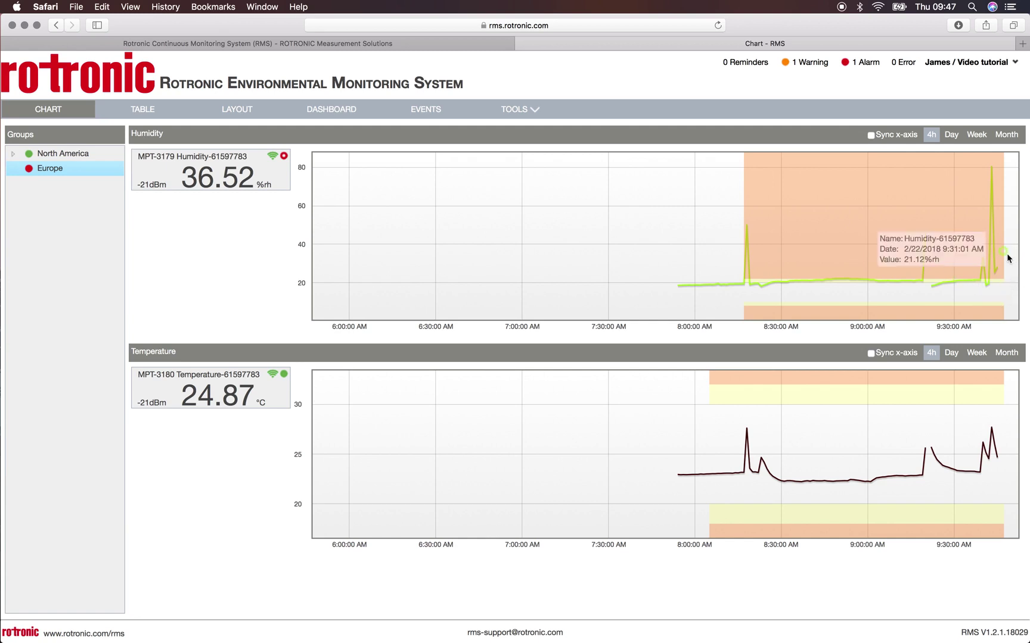
# Extend the events list to include alarms, warnings and finished events.
pyautogui.click(420, 112)
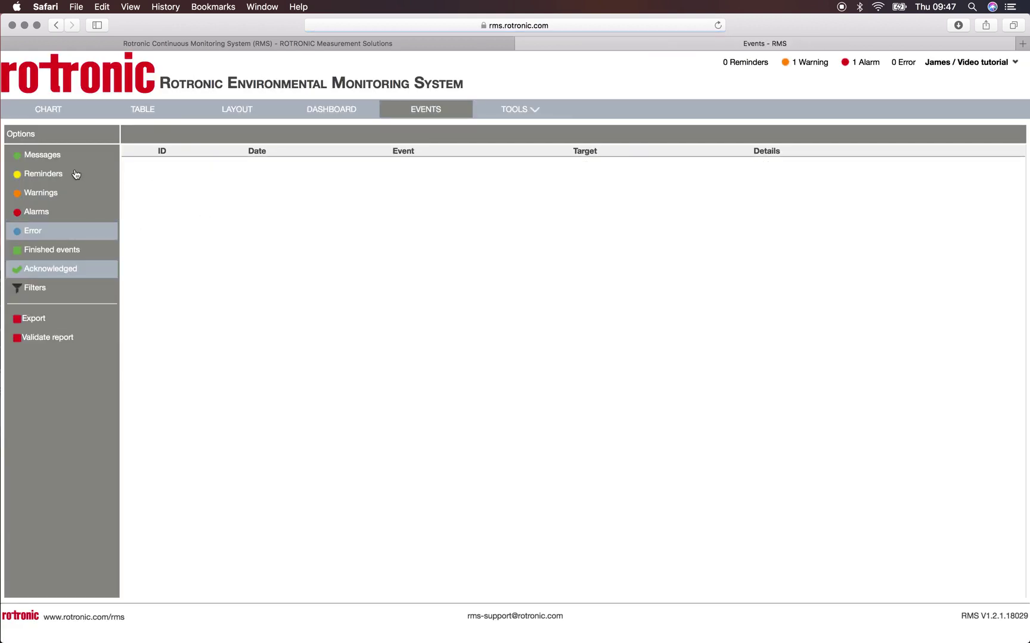
pyautogui.click(36, 214)
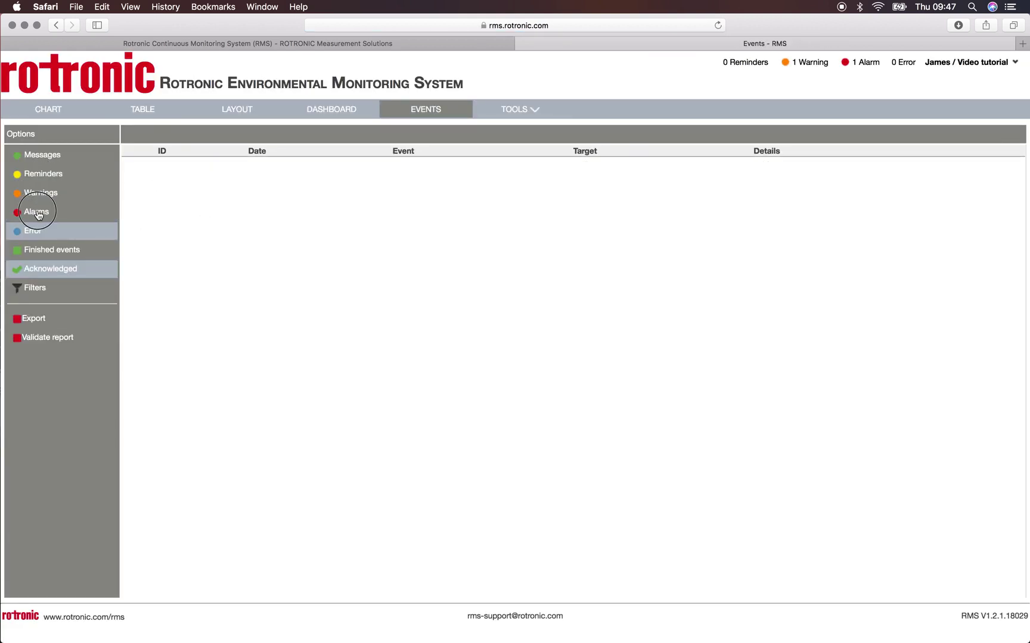
pyautogui.click(32, 197)
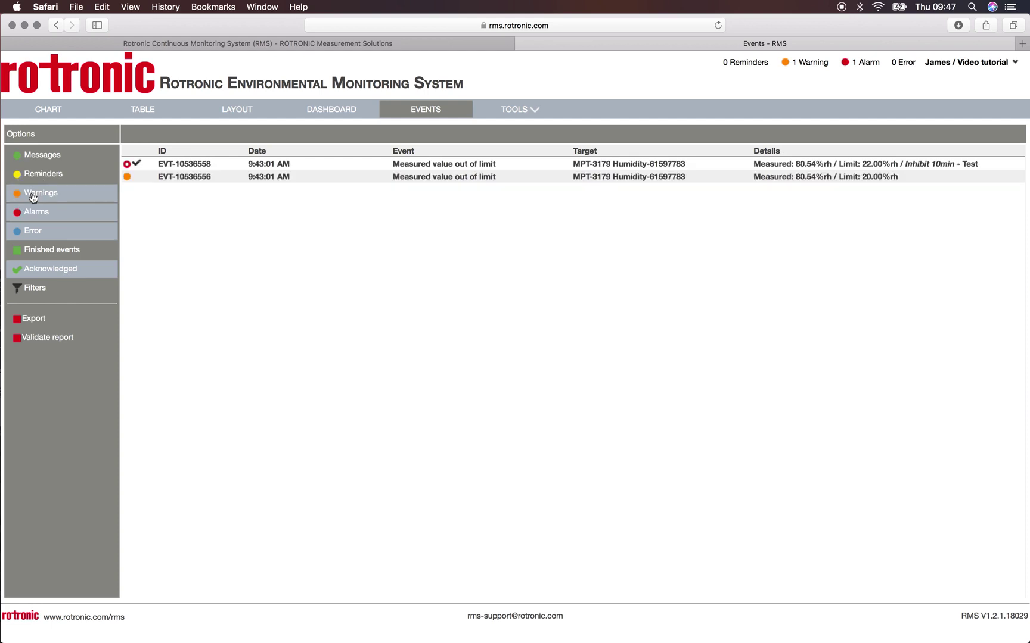
pyautogui.click(57, 253)
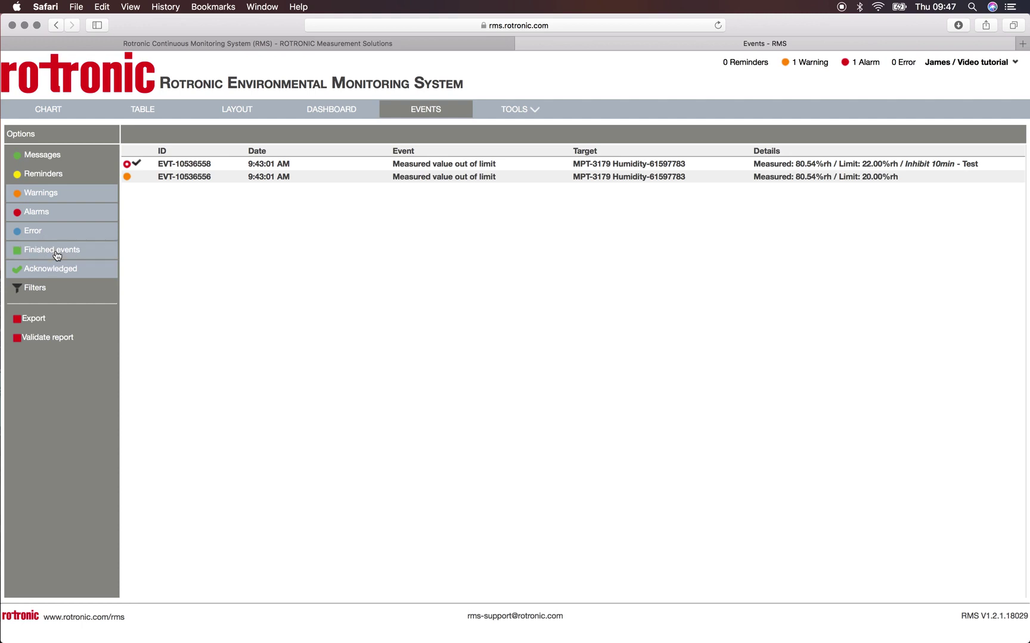